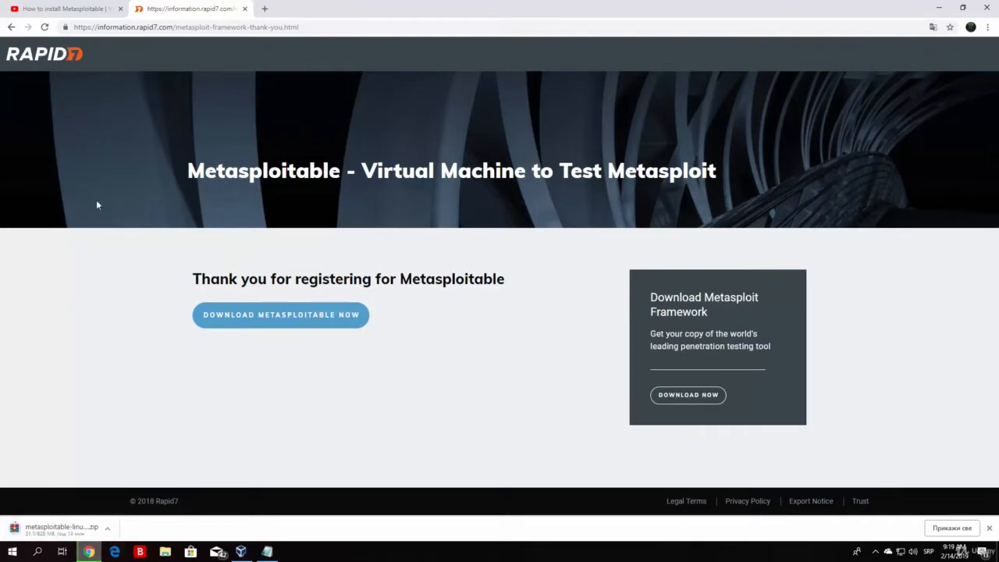
Search the web for "metasploitable" in a new tab and look at Rapid7's Metasploitable download page
left_click(266, 8)
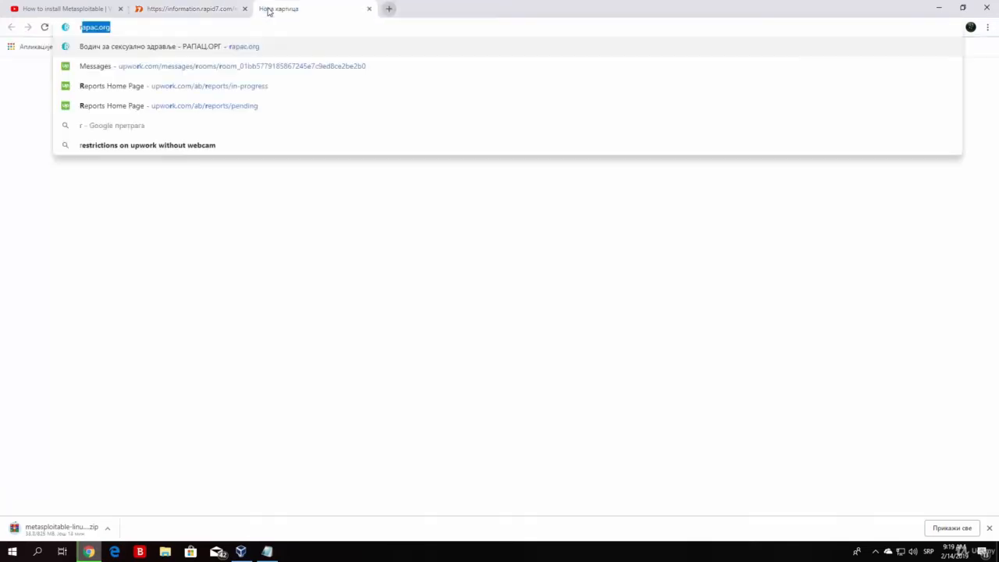
type("rm")
key("BackSpace")
key("BackSpace")
type("m")
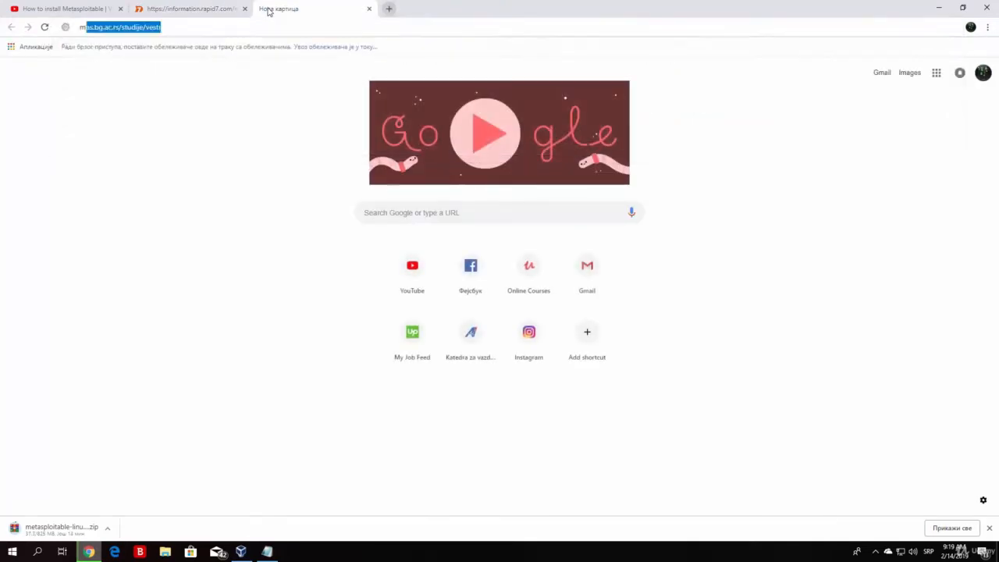
type("etasploitable")
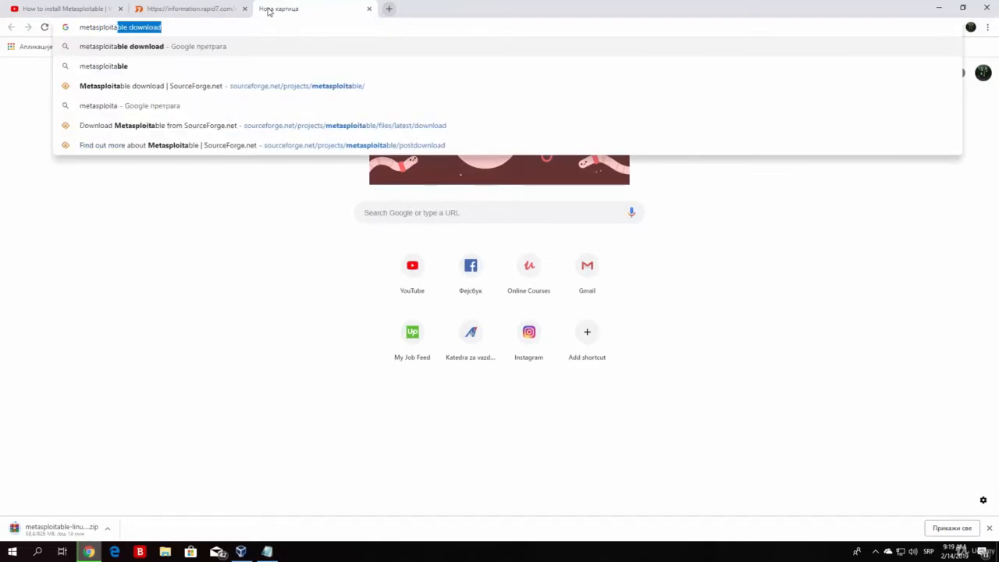
key("Return")
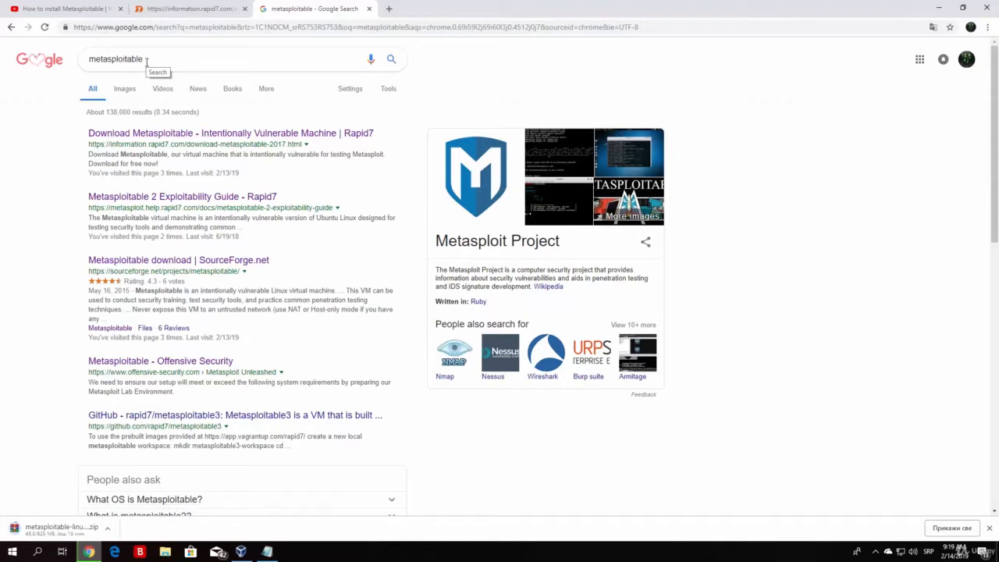
left_click(217, 137)
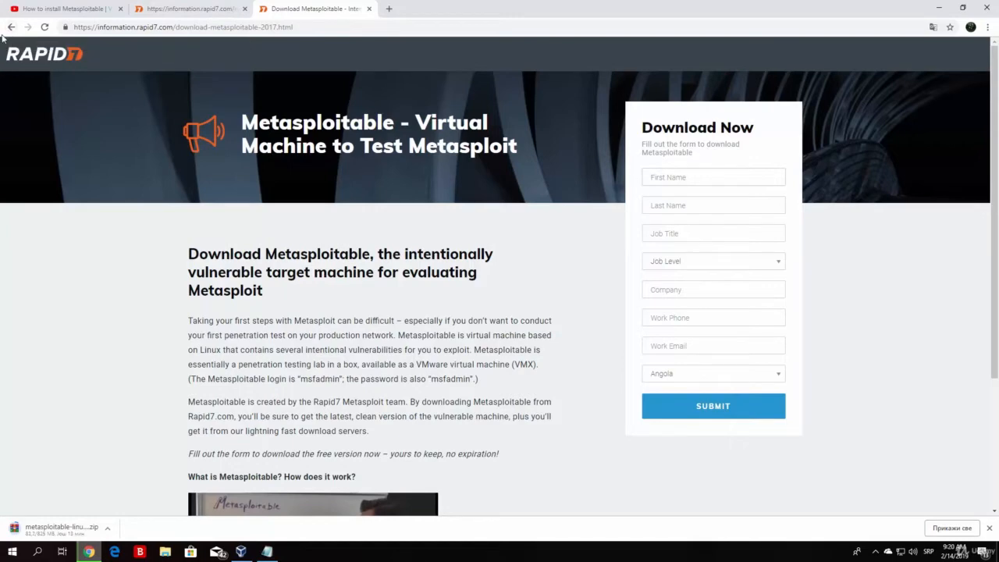
left_click(11, 26)
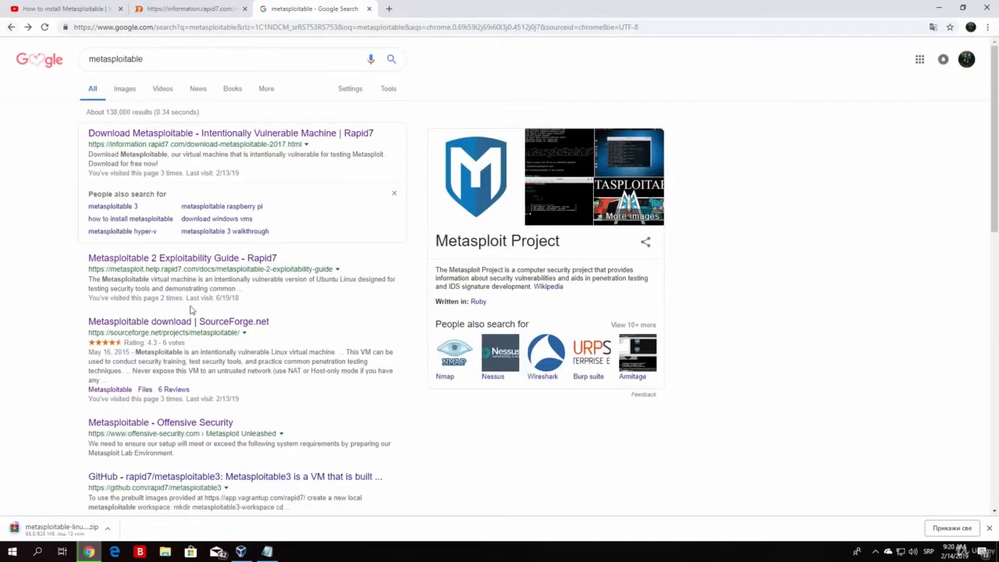
Start downloading Metasploitable from its SourceForge project page and cancel the earlier download of the zip
left_click(187, 321)
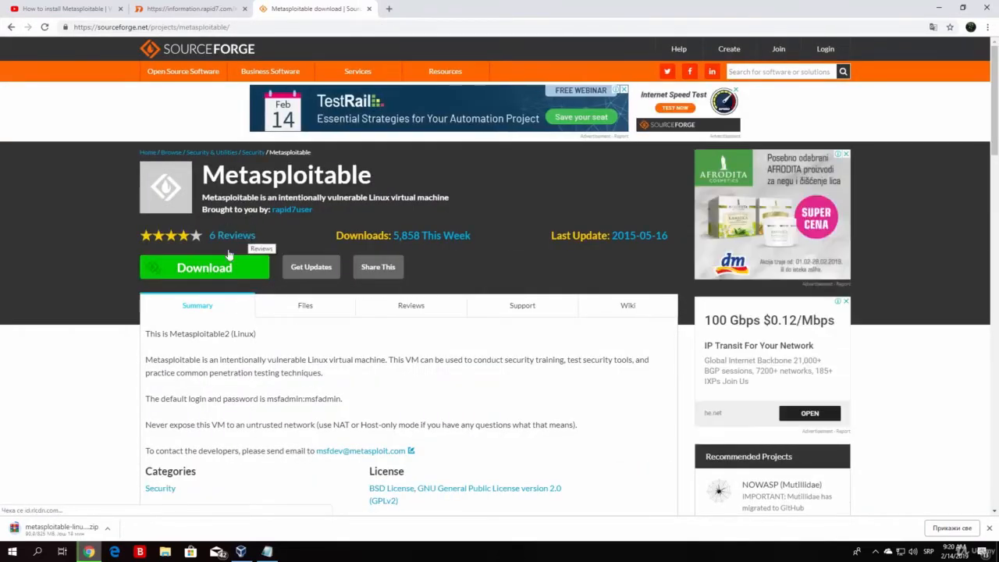
left_click(195, 269)
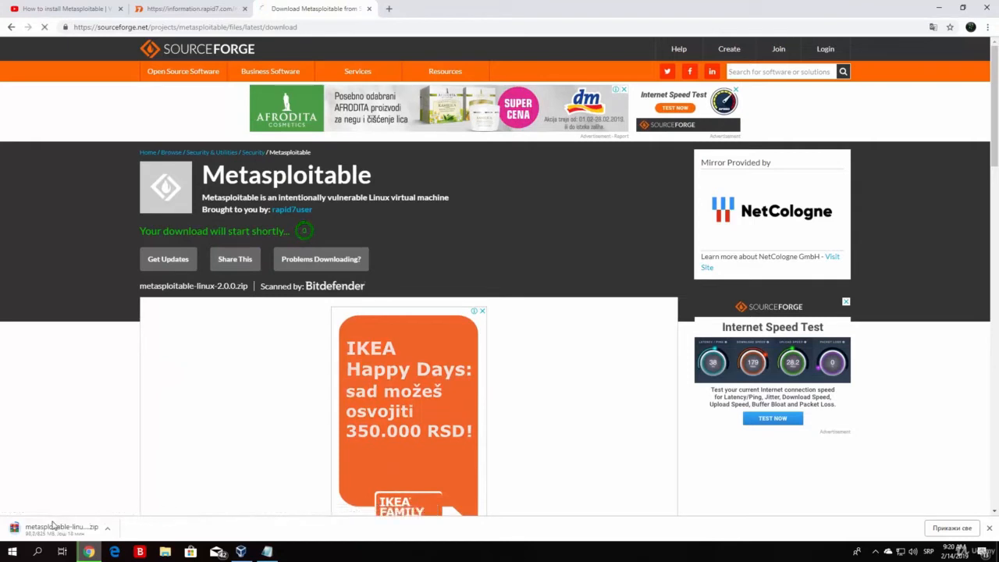
left_click(107, 528)
left_click(117, 511)
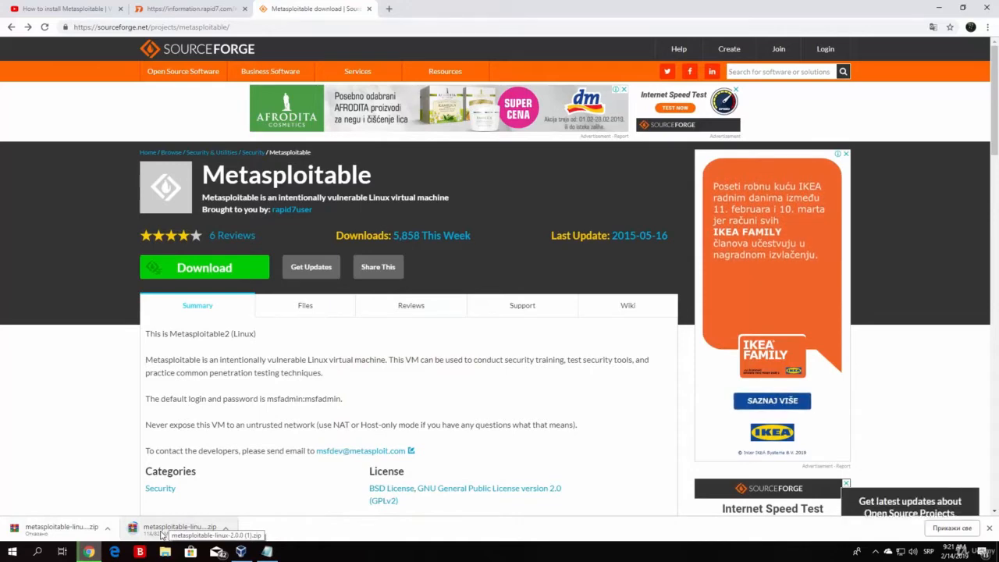
Switch to VirtualBox Manager and look through the list of existing virtual machines
left_click(241, 552)
scroll(531, 277, "down", 2)
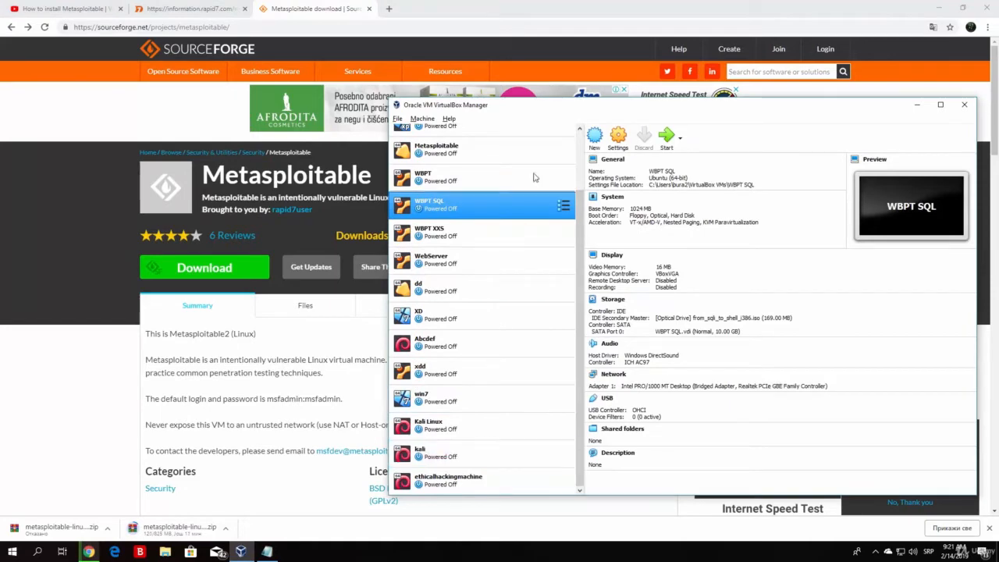
left_click(919, 102)
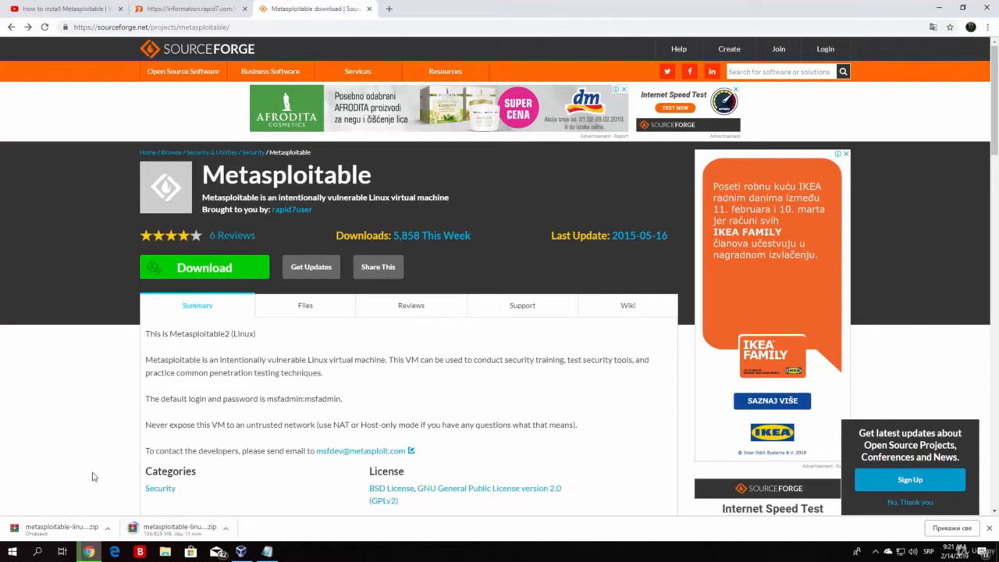
left_click(938, 7)
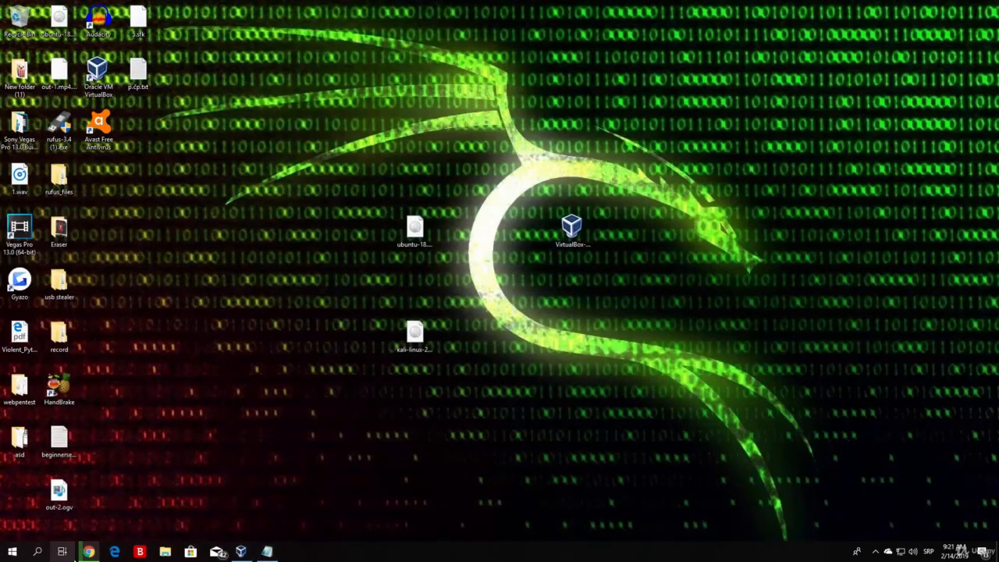
left_click(88, 551)
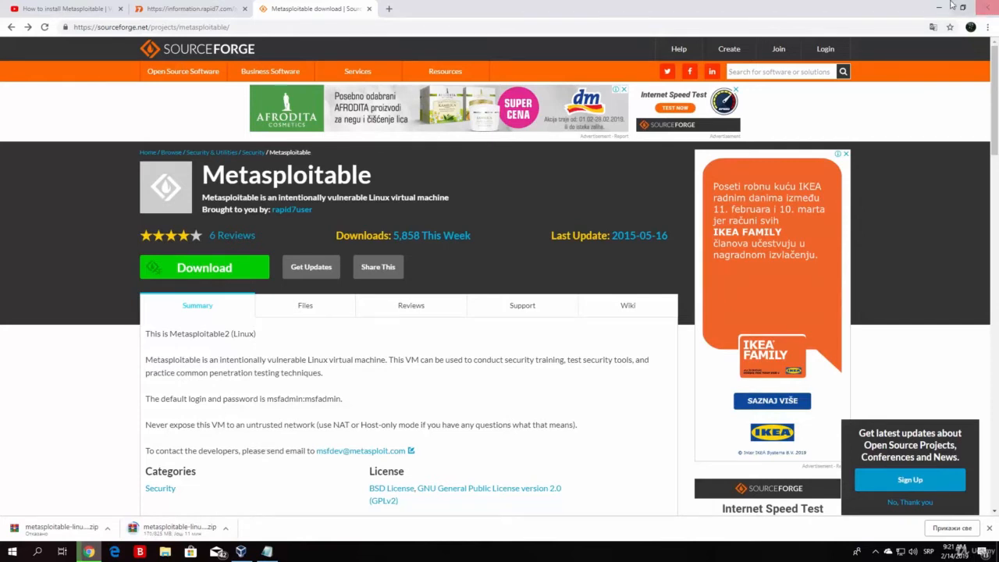
key("super+d")
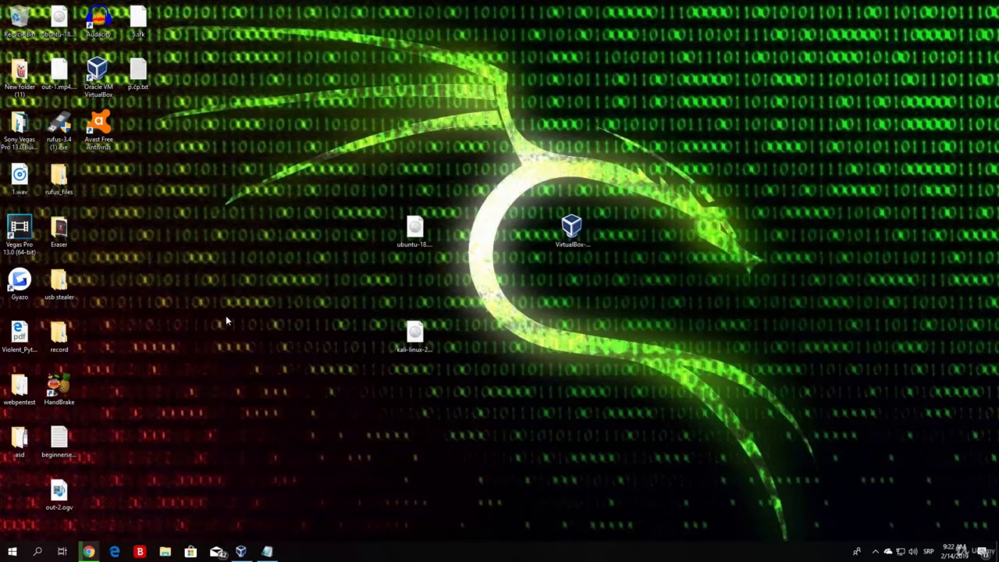
Return to Chrome and show the second Metasploitable zip download in its folder
left_click(89, 551)
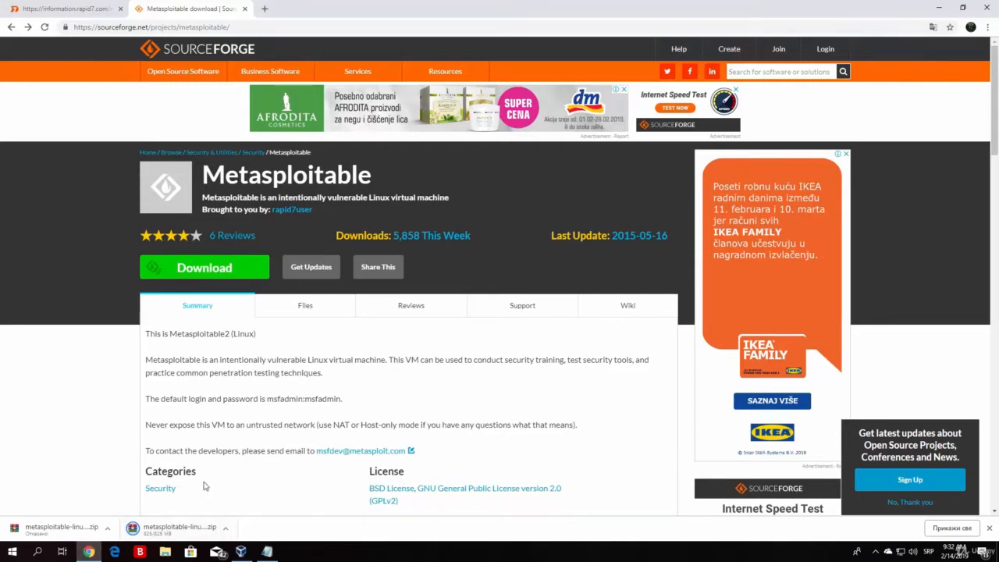
left_click(225, 528)
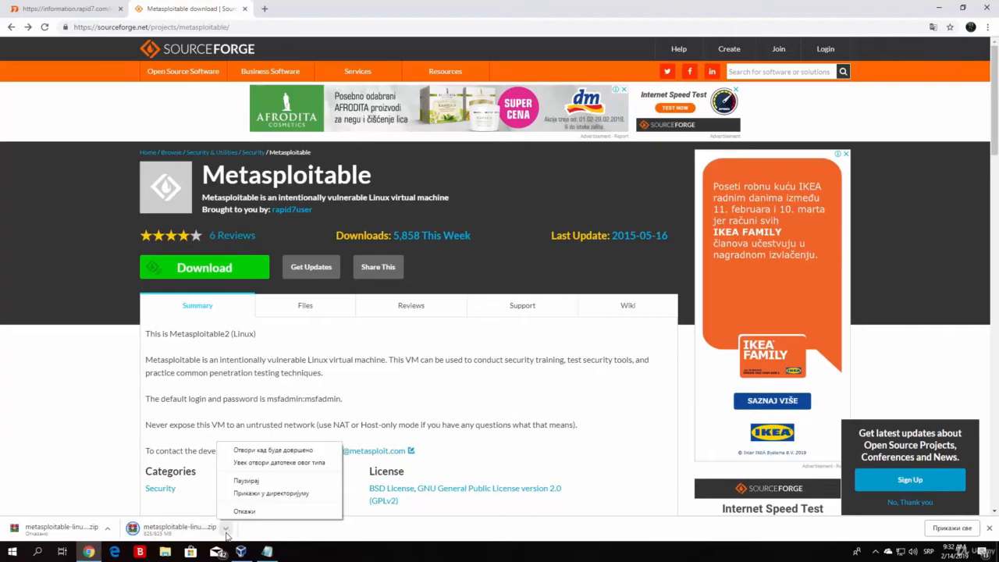
left_click(267, 498)
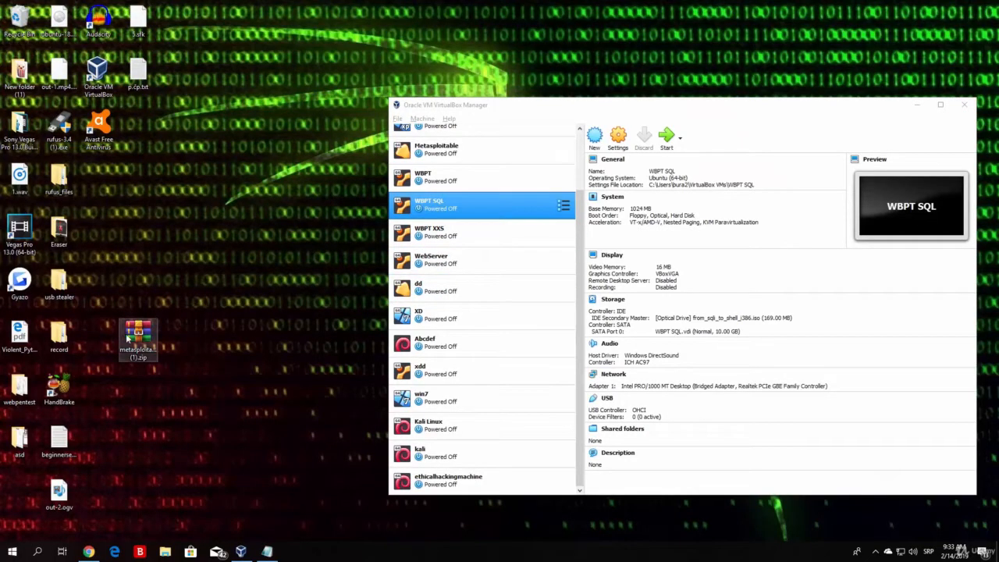
Move the metasploitable-linux-2.0.0 (1).zip archive to a clear area of the desktop and extract it onto the desktop
left_click_drag(126, 333, 247, 236)
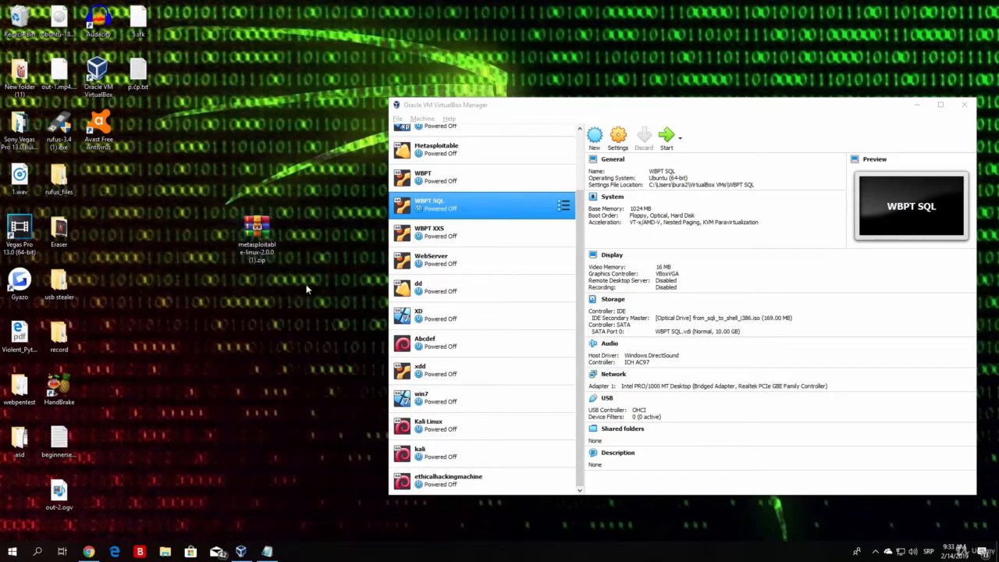
left_click_drag(306, 284, 209, 189)
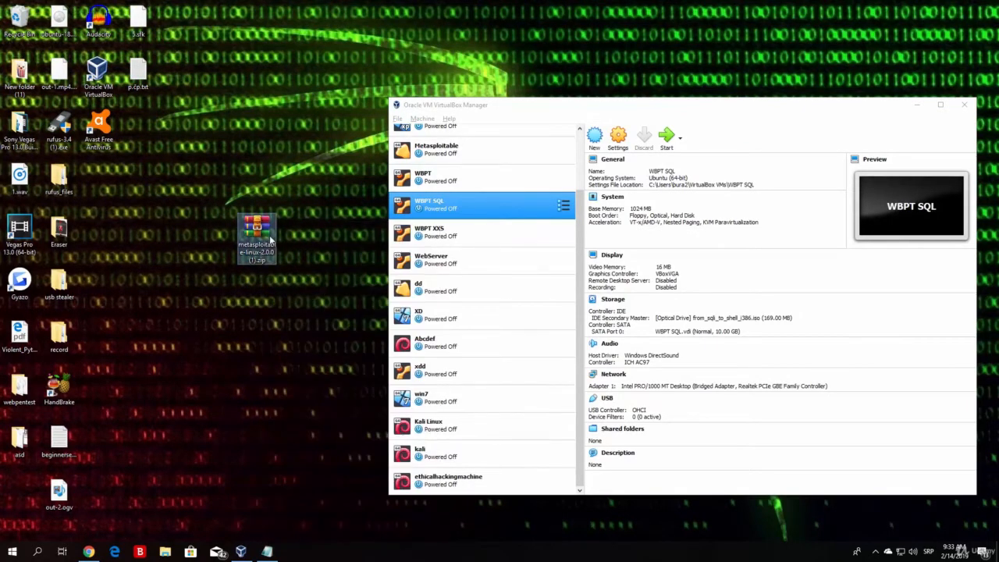
right_click(265, 232)
left_click(316, 263)
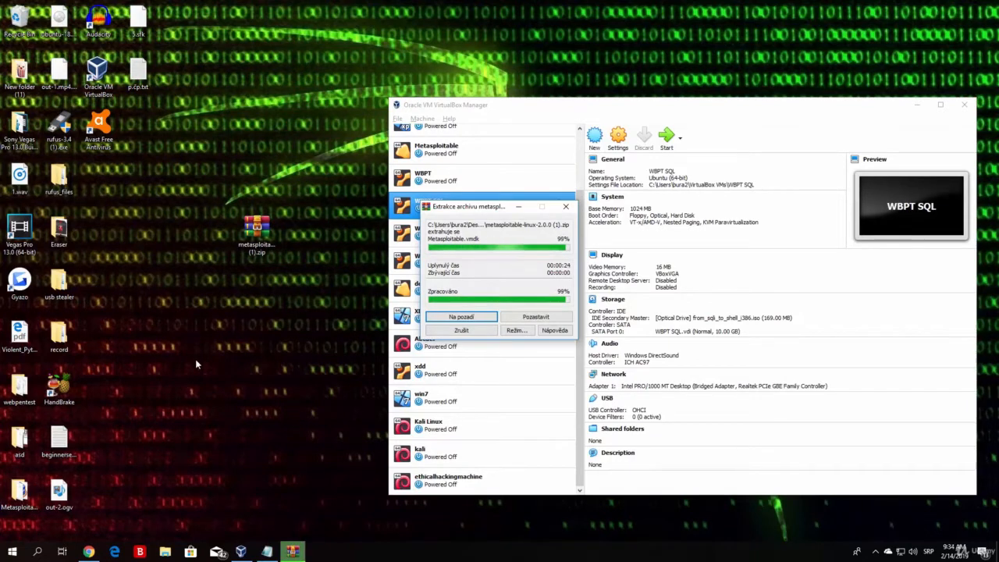
Open the extracted Metasploitable2-Linux folder, check its files including Metasploitable.vmdk, and close it
double_click(17, 511)
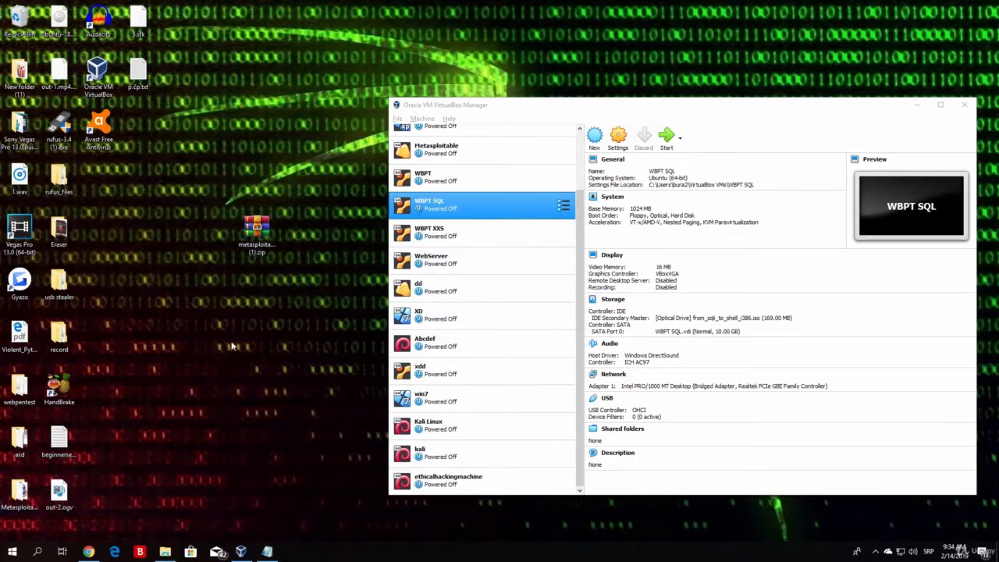
left_click_drag(413, 222, 350, 173)
left_click(349, 173)
left_click(417, 314)
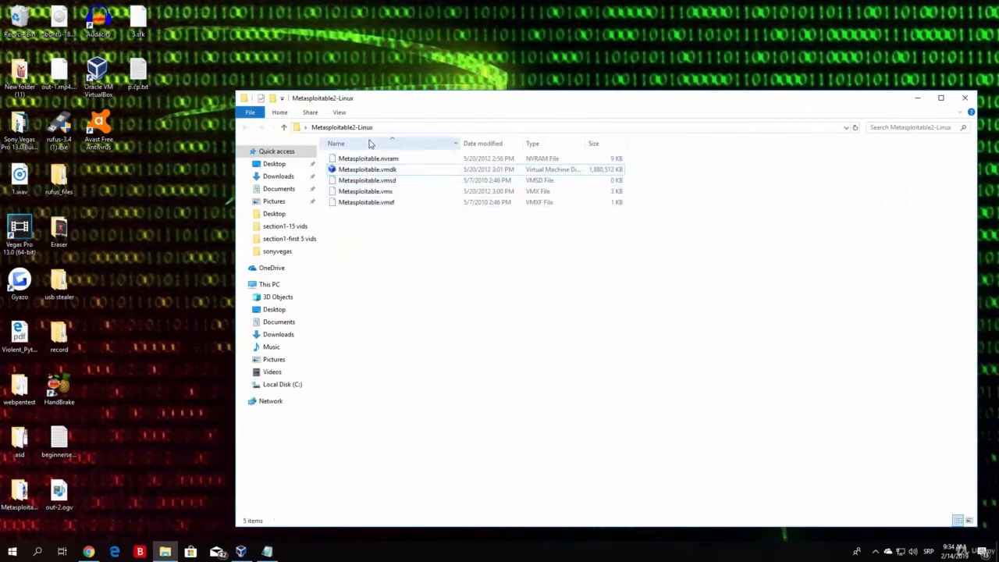
left_click(966, 100)
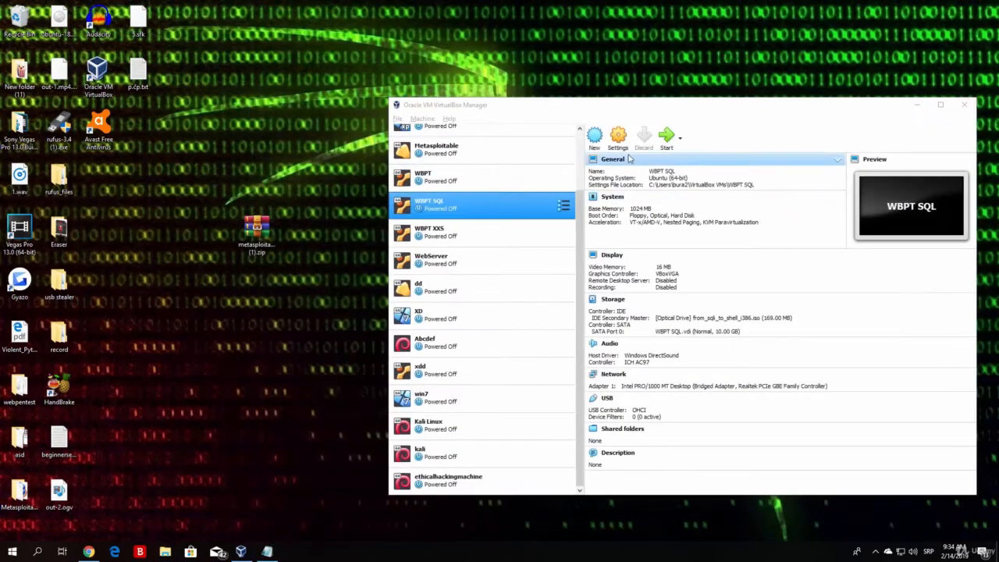
Begin a new virtual machine in VirtualBox named "vulnerable" with Linux as the operating system type
left_click_drag(641, 110, 633, 93)
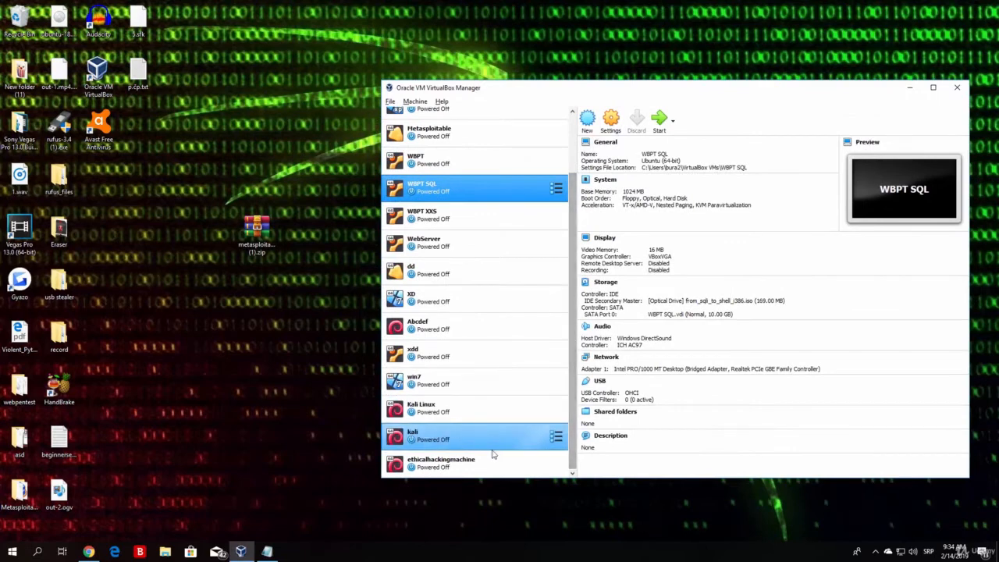
left_click(587, 127)
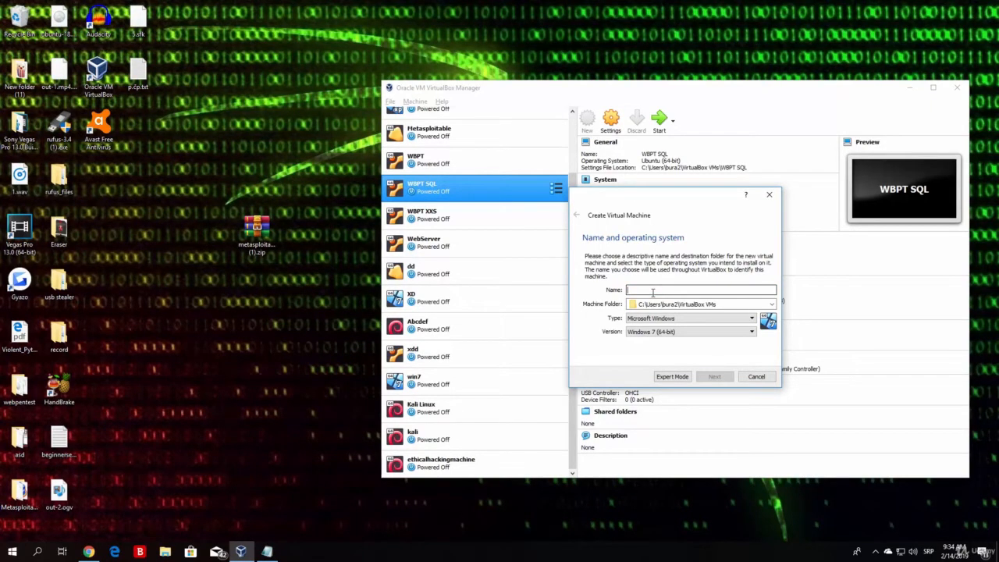
type("vulnerable")
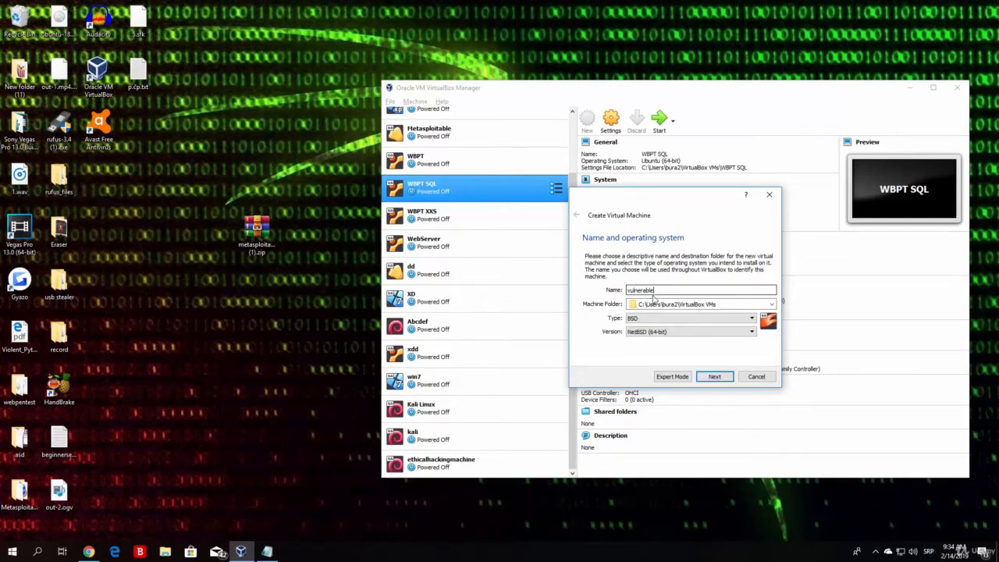
left_click(651, 318)
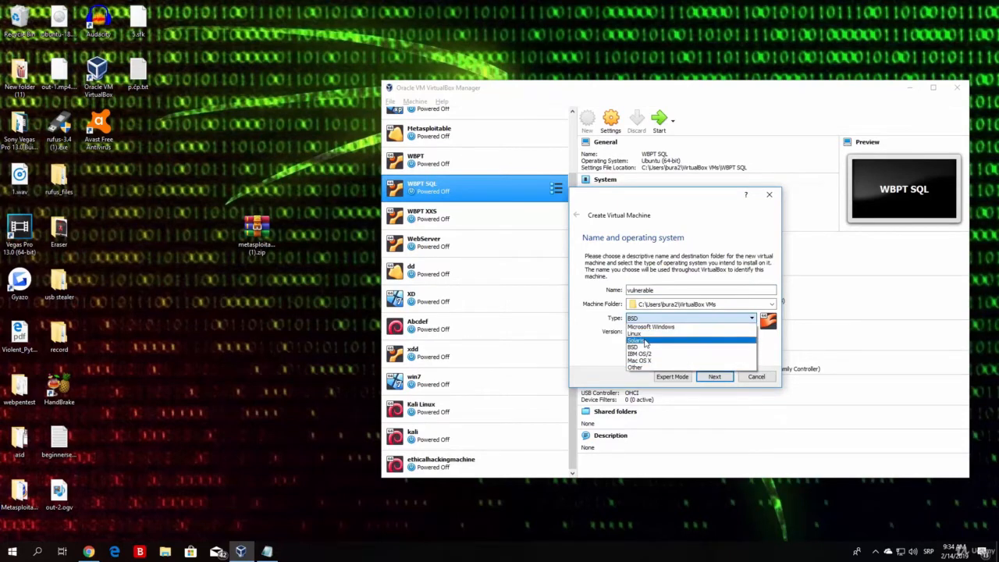
left_click(641, 333)
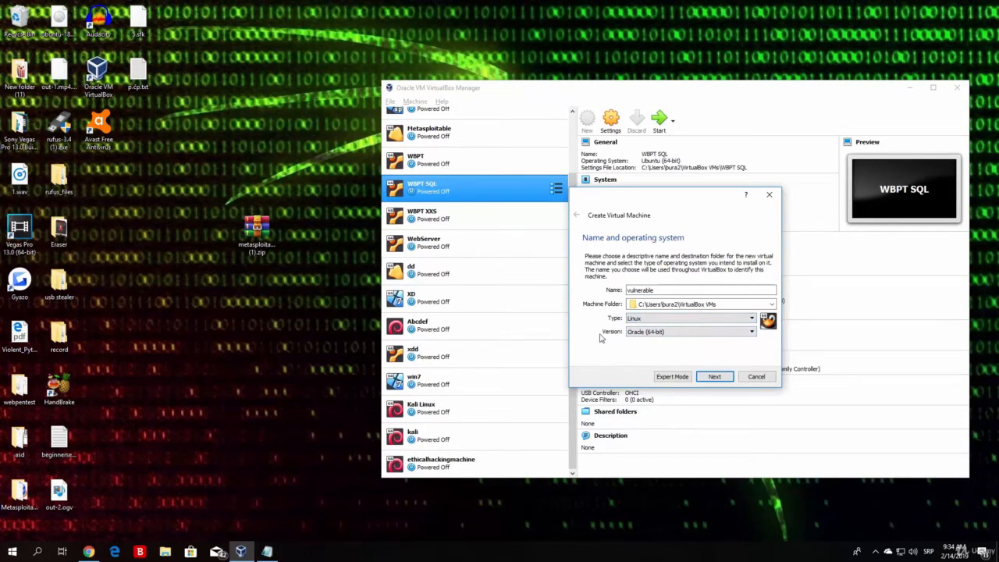
Set the new machine's version to Other Linux (64-bit) and continue to the memory size settings
left_click(643, 332)
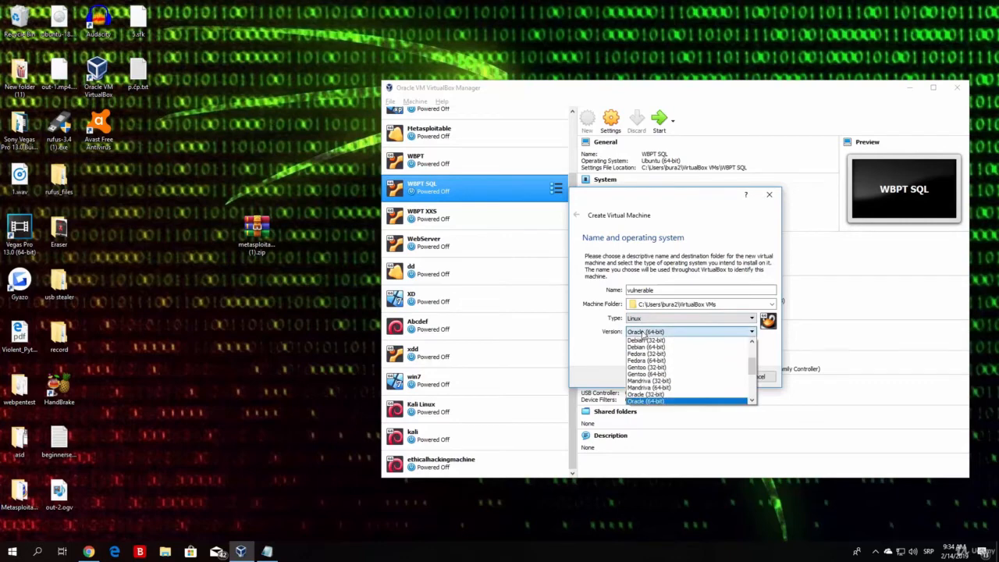
left_click(756, 360)
left_click(749, 334)
left_click_drag(753, 360, 751, 396)
left_click(661, 401)
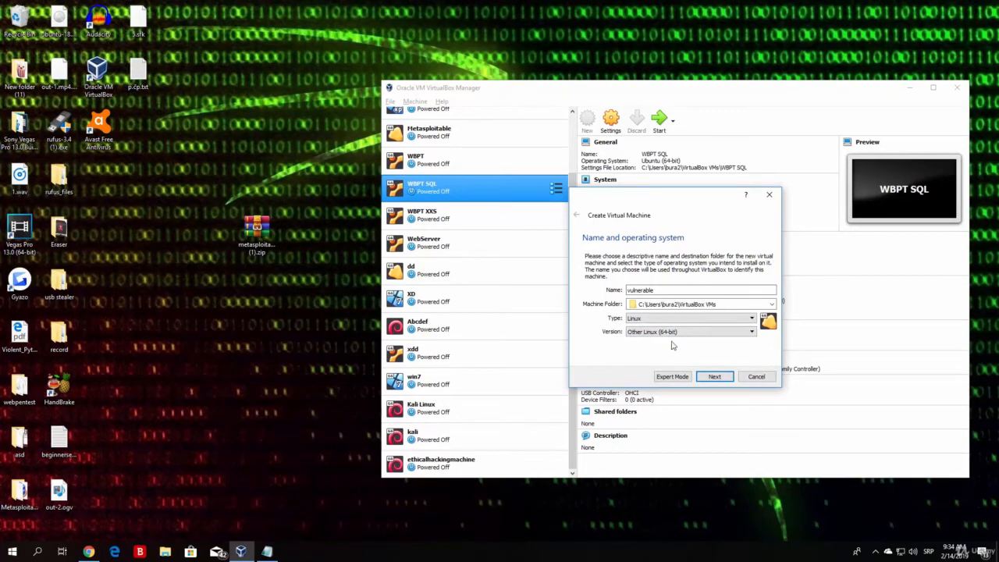
left_click(714, 377)
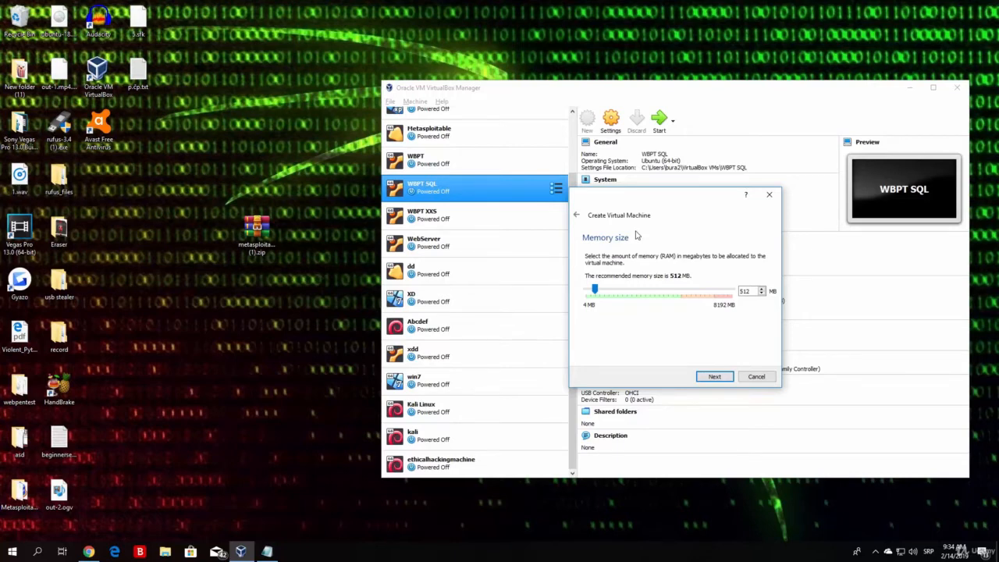
Increase the new machine's memory slightly above the recommended 512 MB and continue to the hard disk options
left_click_drag(594, 292, 604, 294)
left_click_drag(606, 291, 603, 291)
left_click(717, 378)
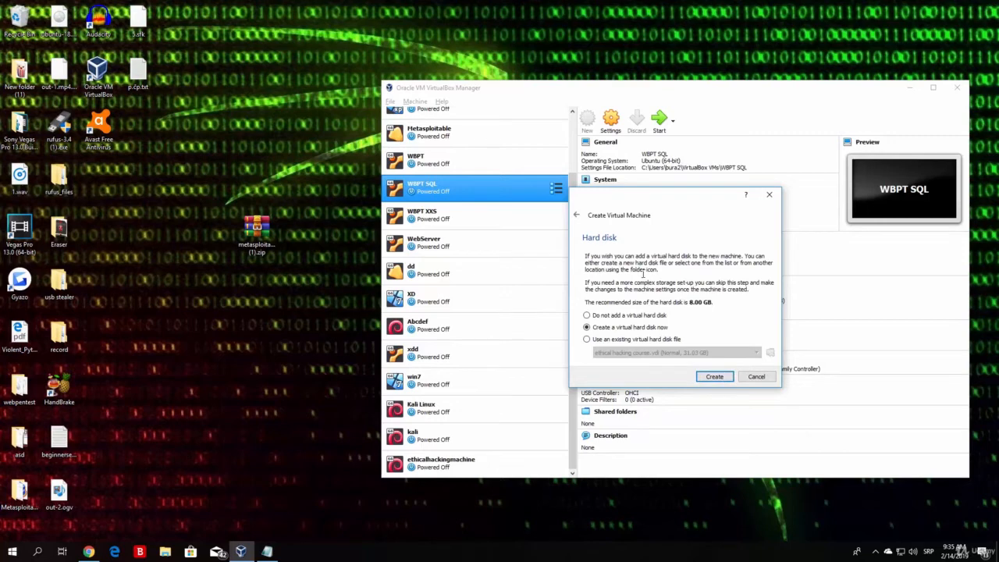
Choose to use an existing virtual hard disk file and inspect the Metasploitable.vmdk entry among the registered disks
left_click(586, 340)
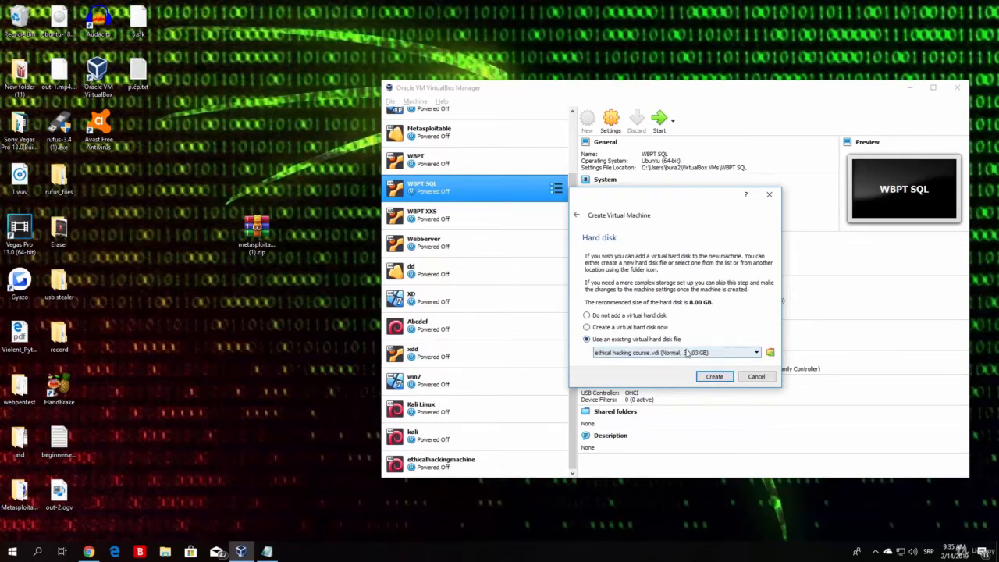
left_click(769, 353)
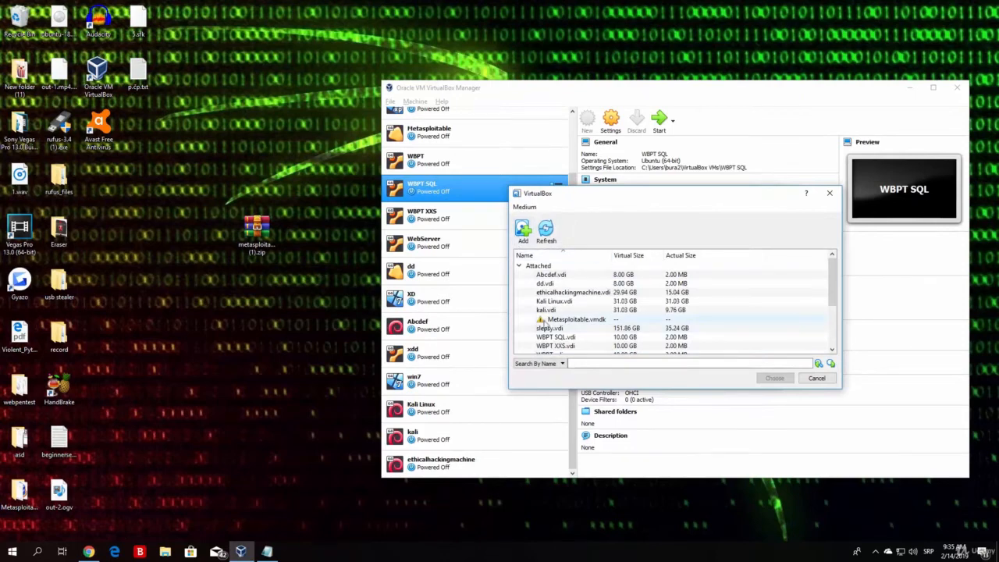
mouse_move(539, 321)
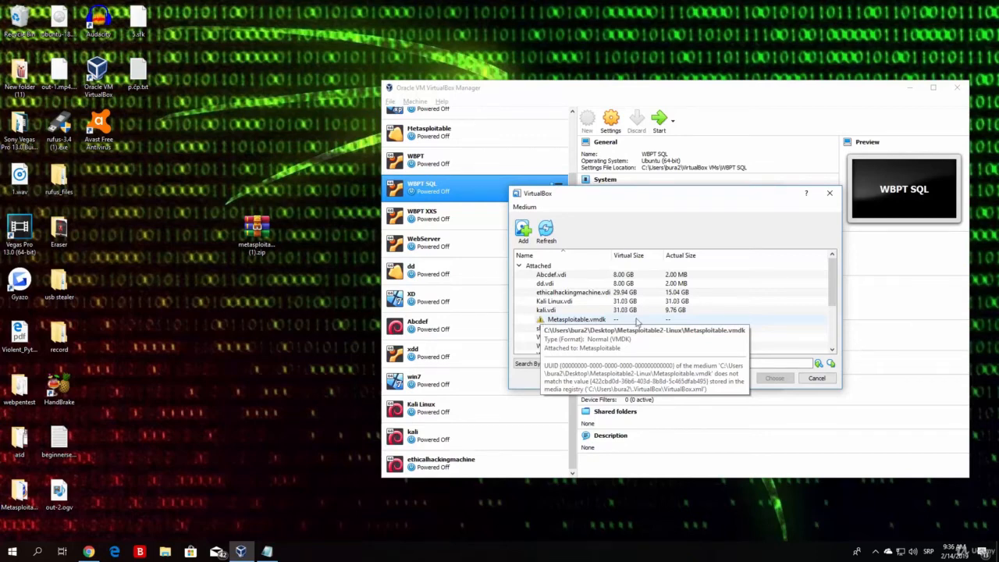
left_click_drag(835, 291, 835, 271)
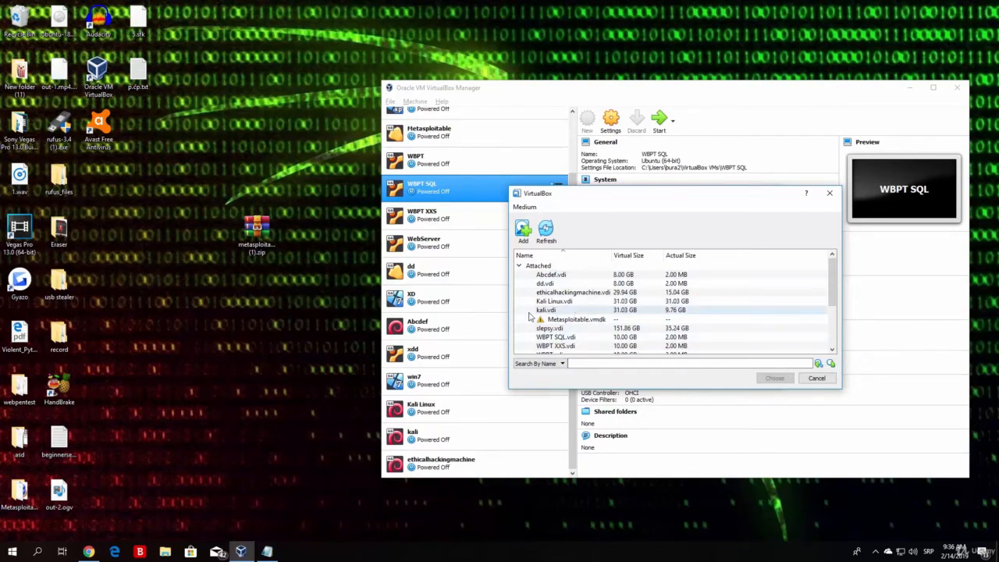
Add Metasploitable.vmdk from the Metasploitable2-Linux folder as the existing hard disk and create the virtual machine
left_click(523, 229)
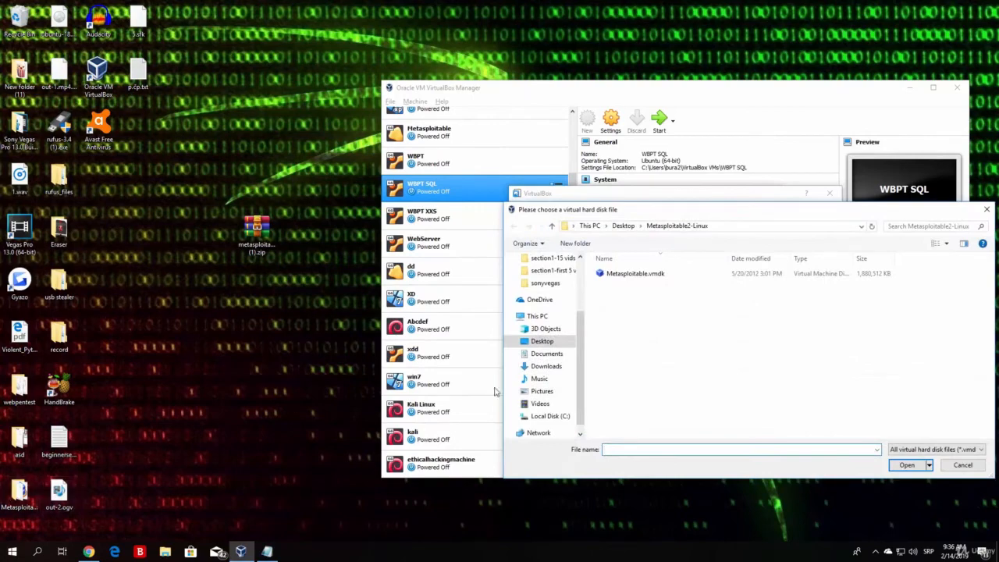
left_click(635, 275)
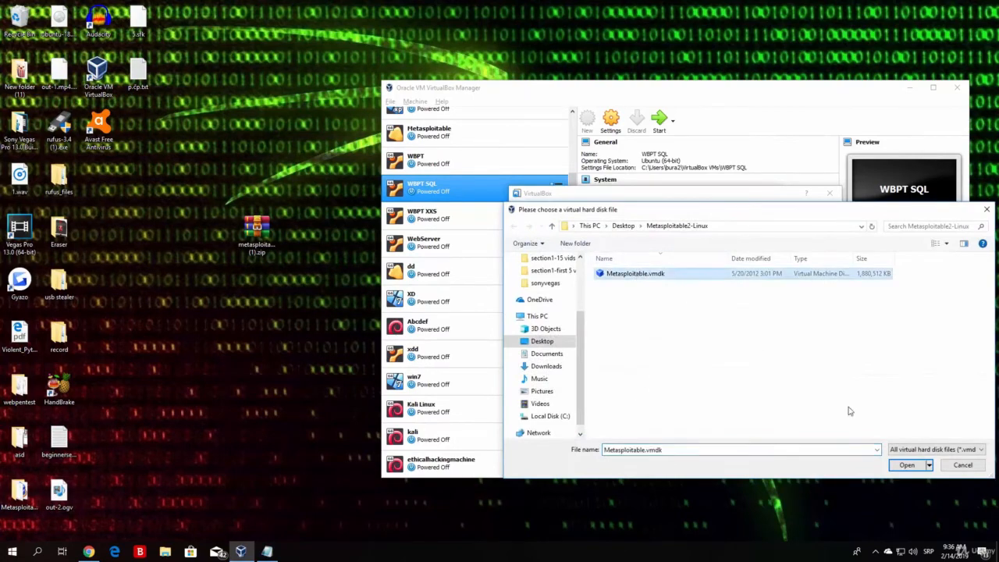
left_click(905, 466)
left_click(774, 378)
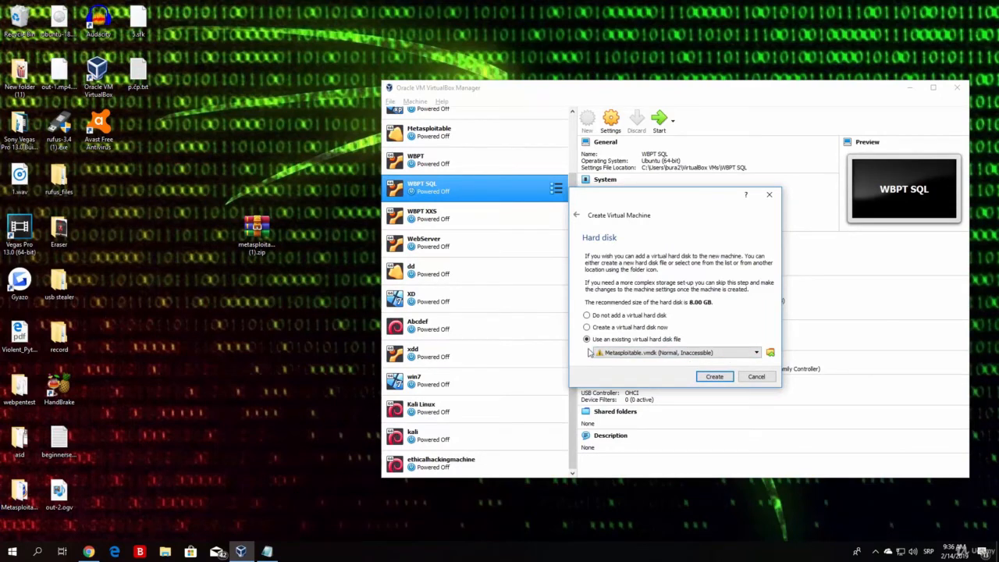
left_click(714, 376)
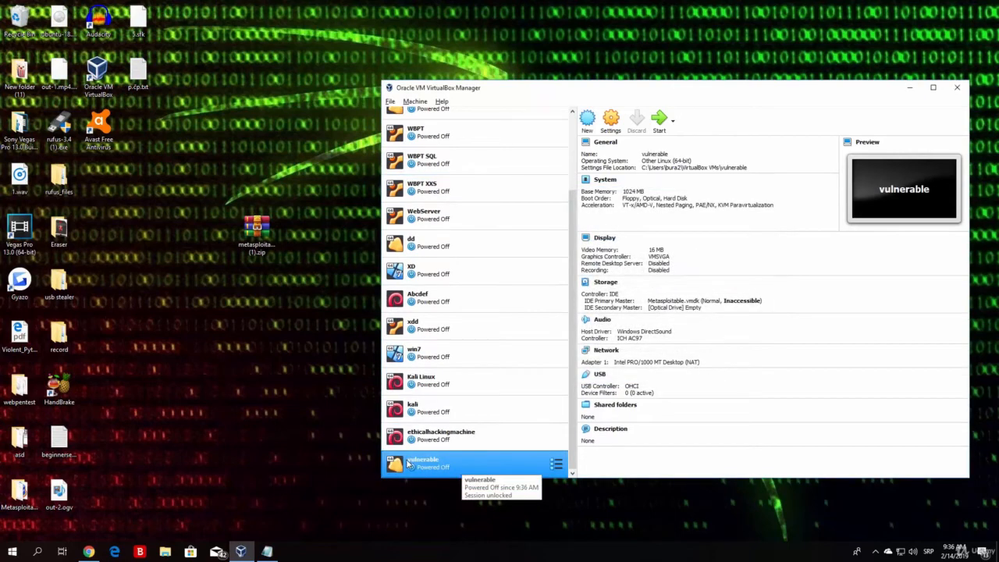
Try to start the "vulnerable" virtual machine
left_click(661, 119)
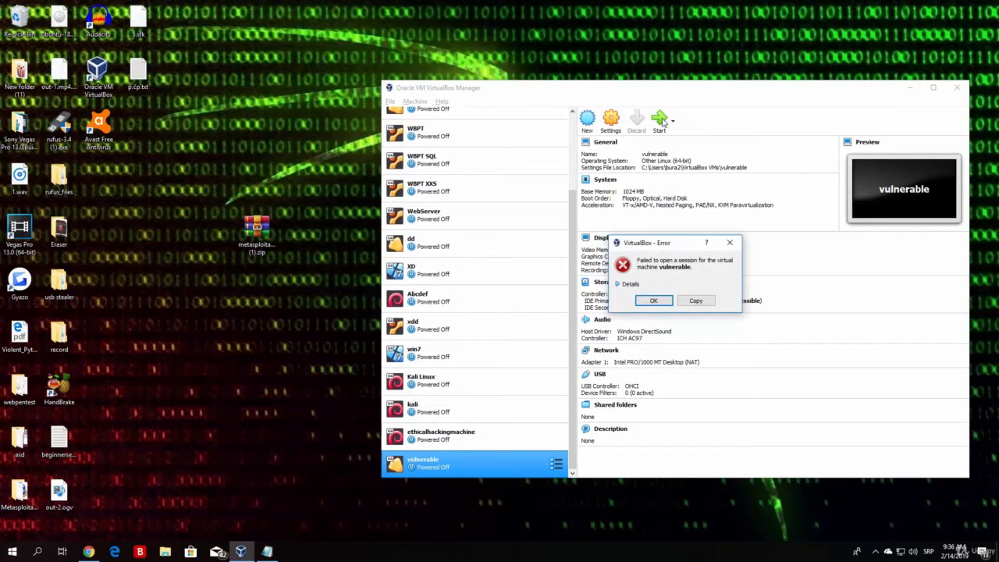
left_click(655, 300)
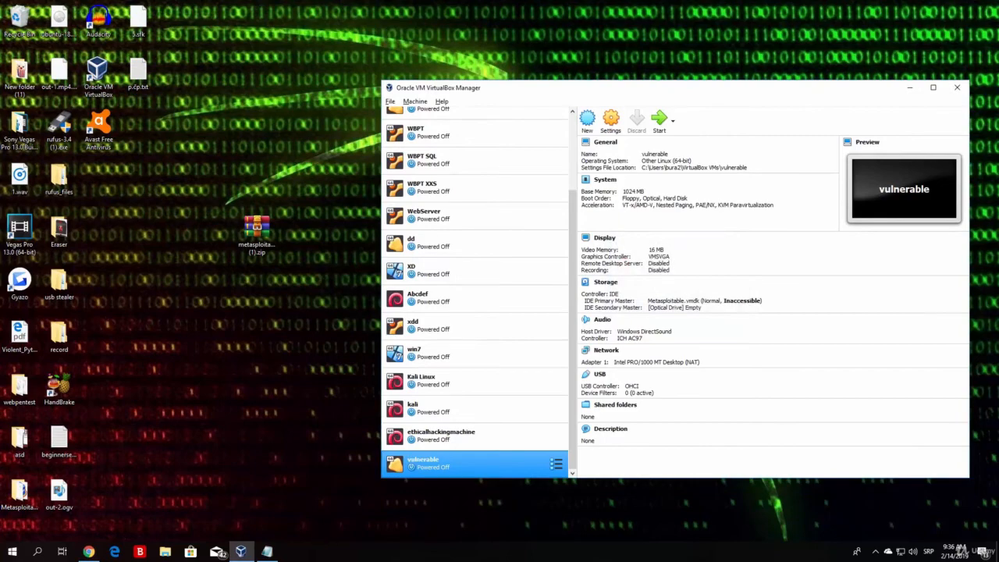
Review the login username and password in the untitled Notepad note, and close it without saving
left_click(267, 552)
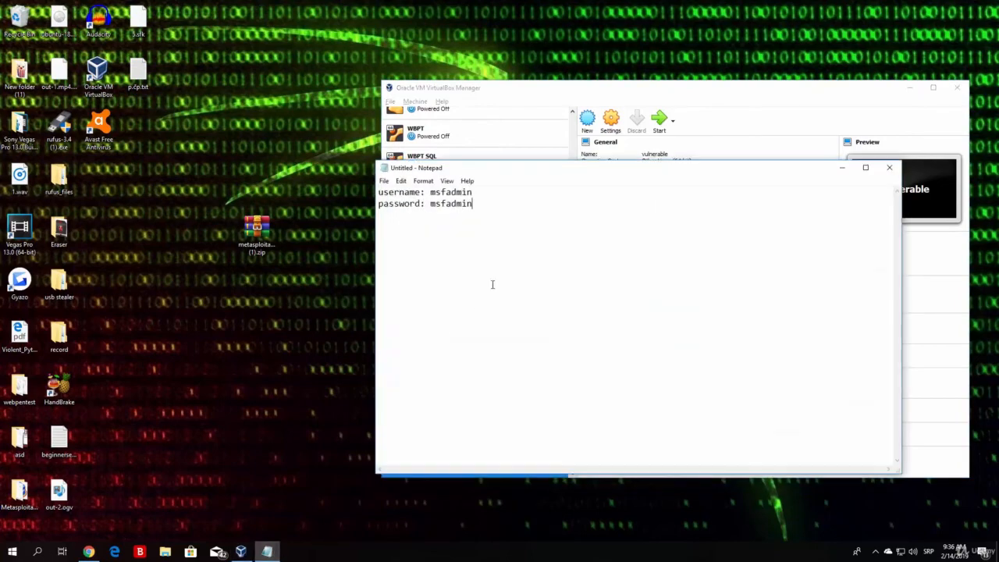
left_click_drag(472, 192, 429, 203)
left_click(474, 203)
left_click(436, 281)
left_click(891, 168)
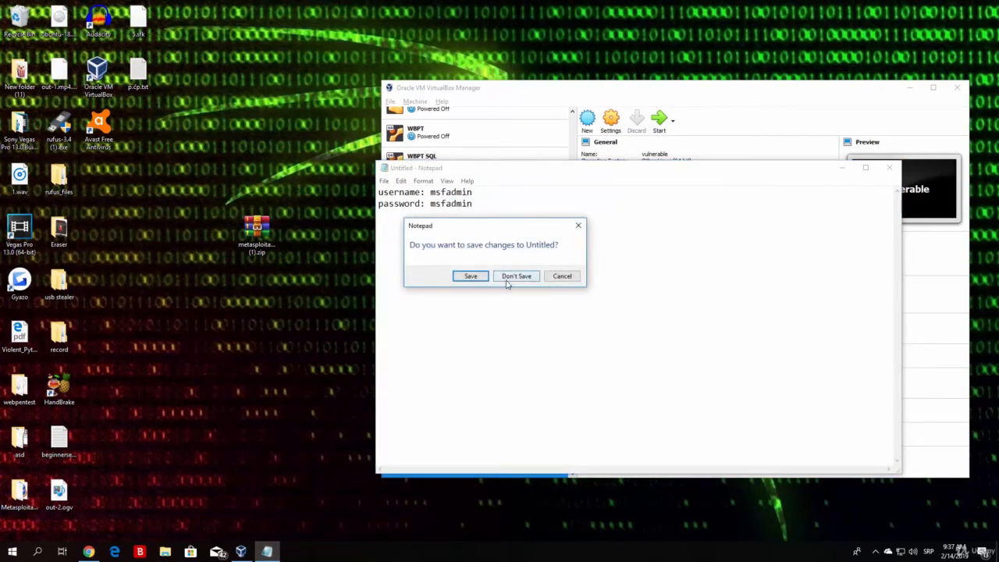
left_click(503, 274)
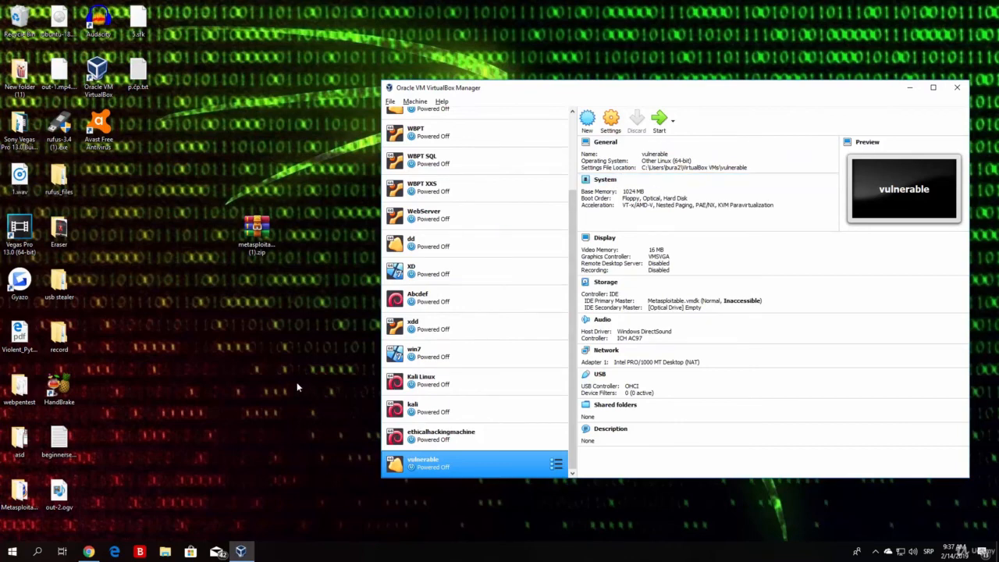
mouse_move(572, 333)
left_mouse_down()
mouse_move(571, 258)
mouse_move(572, 351)
left_mouse_up()
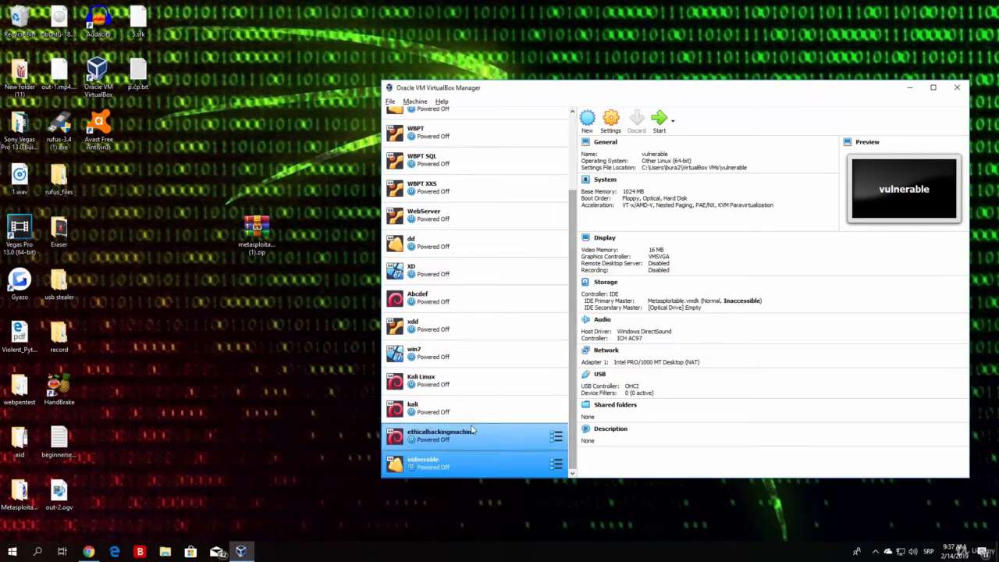